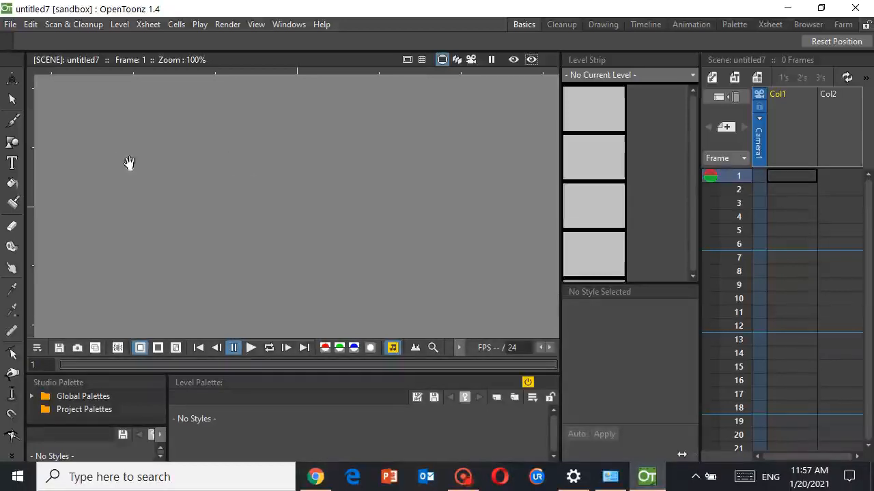
- Draw a freehand closed outline with a notch along its upper edge in frame 1 using the Brush tool
{"action": "left_click", "coordinate": [12, 122]}
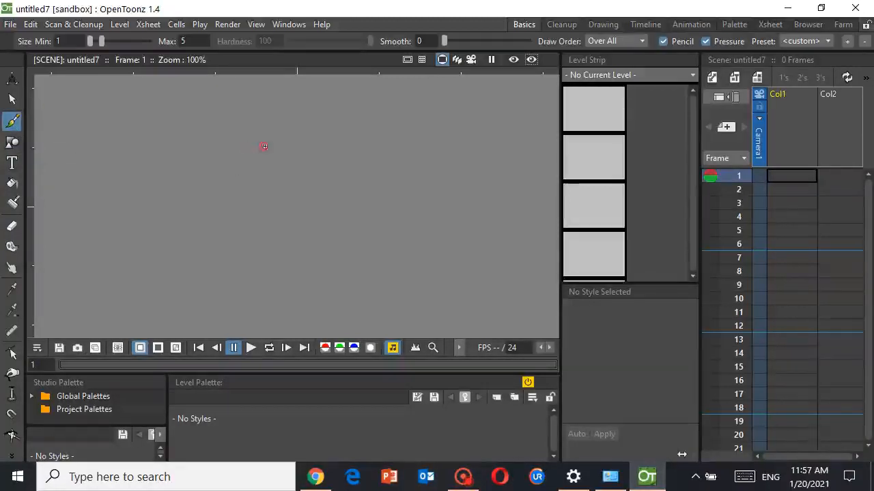
{"action": "mouse_move", "coordinate": [305, 138]}
{"action": "left_mouse_down"}
{"action": "mouse_move", "coordinate": [286, 124]}
{"action": "mouse_move", "coordinate": [253, 123]}
{"action": "mouse_move", "coordinate": [234, 133]}
{"action": "mouse_move", "coordinate": [235, 242]}
{"action": "mouse_move", "coordinate": [300, 255]}
{"action": "mouse_move", "coordinate": [337, 239]}
{"action": "mouse_move", "coordinate": [355, 165]}
{"action": "mouse_move", "coordinate": [340, 117]}
{"action": "mouse_move", "coordinate": [322, 111]}
{"action": "mouse_move", "coordinate": [304, 137]}
{"action": "left_mouse_up"}
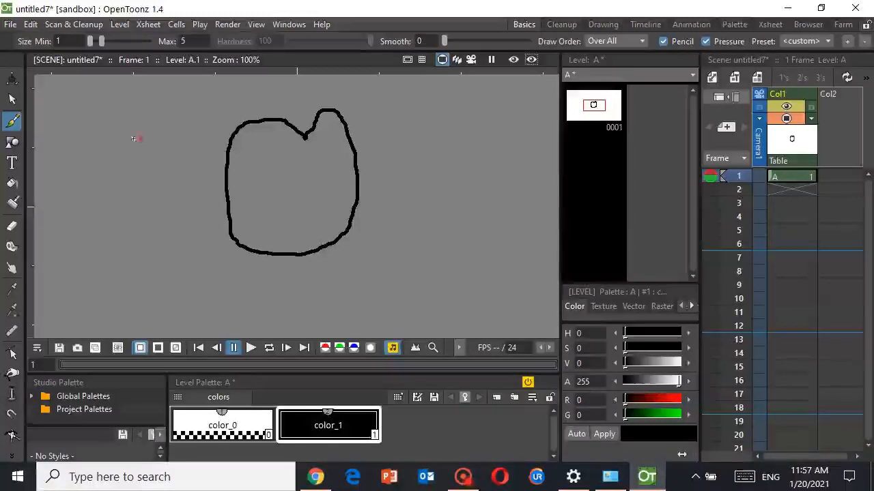
- Try to select the freehand outline by picking points directly on its line with the Selection tool
{"action": "left_click", "coordinate": [12, 99]}
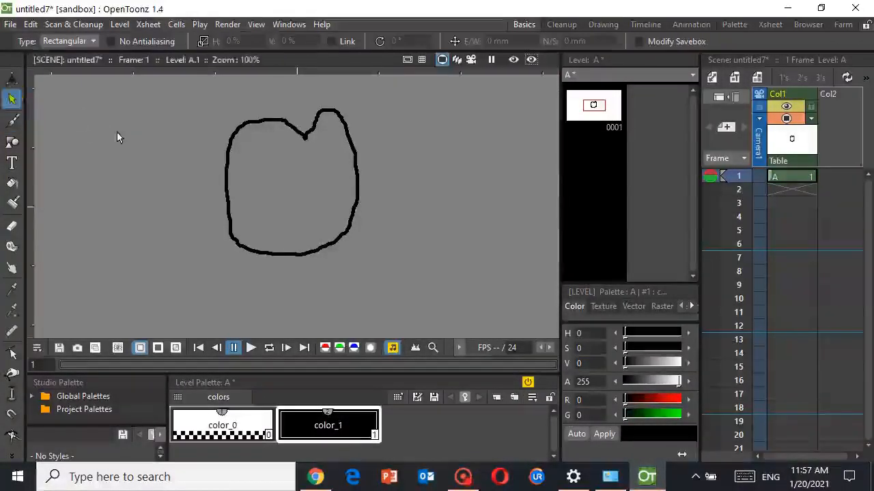
{"action": "left_click", "coordinate": [231, 139]}
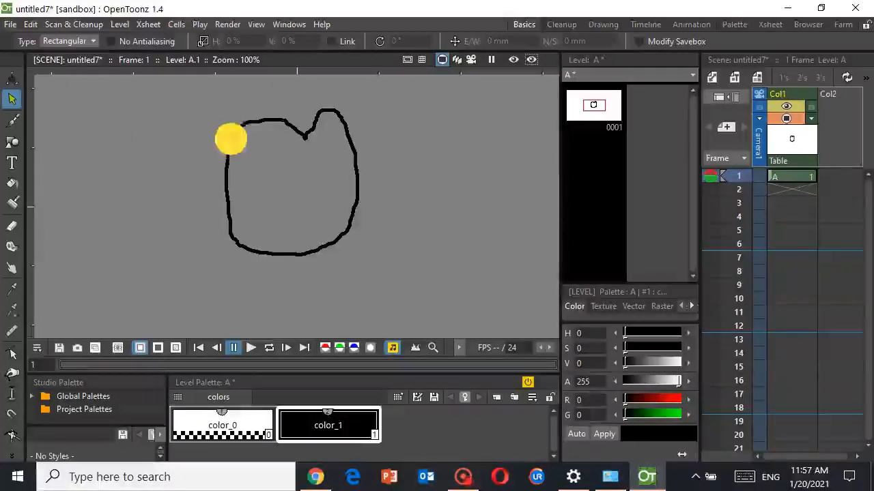
{"action": "left_click", "coordinate": [253, 121]}
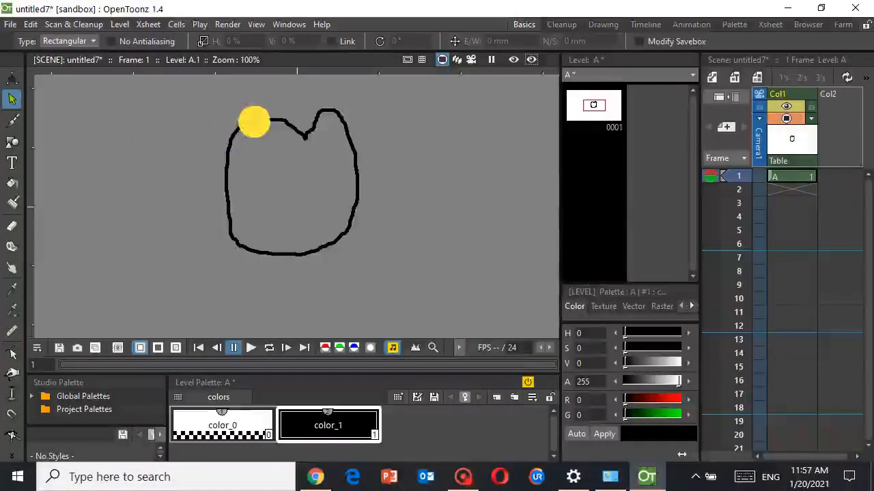
{"action": "left_click", "coordinate": [332, 112]}
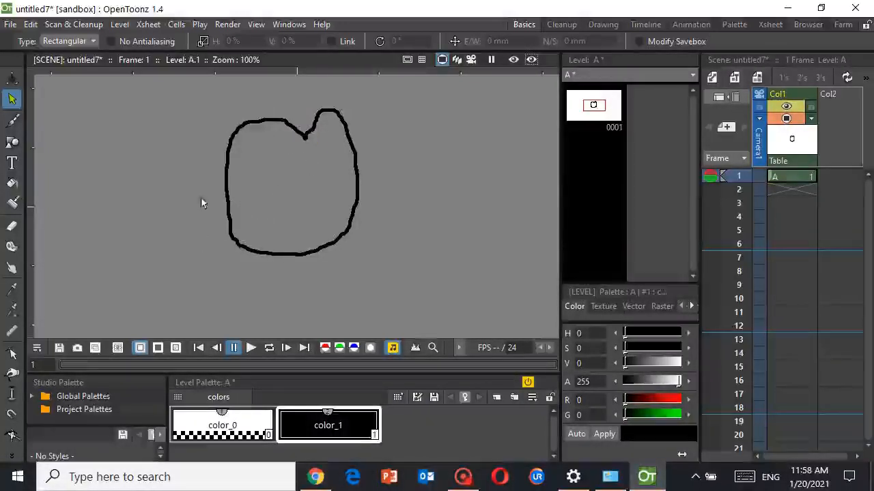
- Select the whole outline with a rectangular selection, widen it to about 102.56%, reposition it slightly left of its original place and deselect it
{"action": "left_click", "coordinate": [181, 87]}
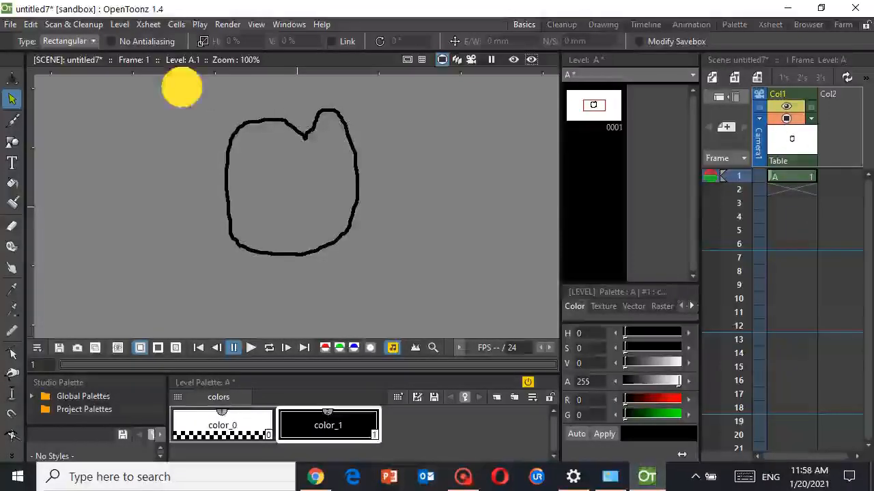
{"action": "mouse_move", "coordinate": [182, 87]}
{"action": "left_mouse_down"}
{"action": "mouse_move", "coordinate": [248, 127]}
{"action": "mouse_move", "coordinate": [332, 205]}
{"action": "mouse_move", "coordinate": [343, 255]}
{"action": "mouse_move", "coordinate": [395, 275]}
{"action": "left_mouse_up"}
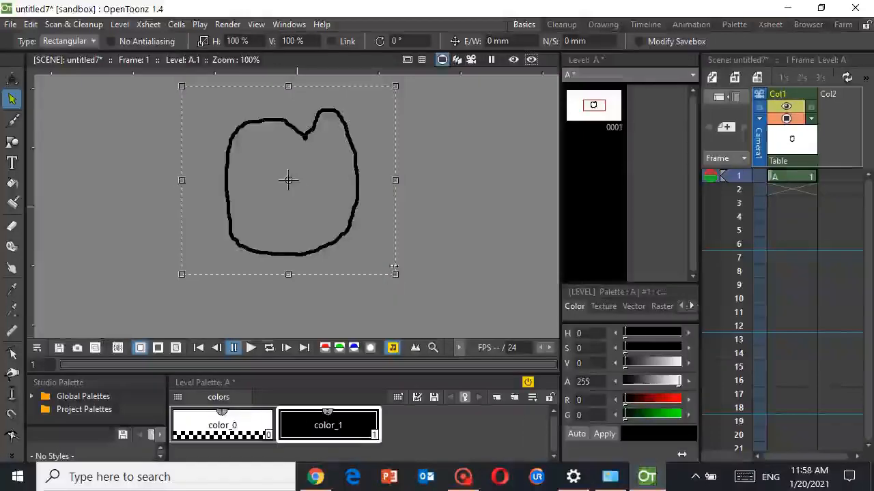
{"action": "mouse_move", "coordinate": [396, 157]}
{"action": "left_mouse_down"}
{"action": "mouse_move", "coordinate": [411, 222]}
{"action": "mouse_move", "coordinate": [438, 230]}
{"action": "mouse_move", "coordinate": [361, 172]}
{"action": "left_mouse_up"}
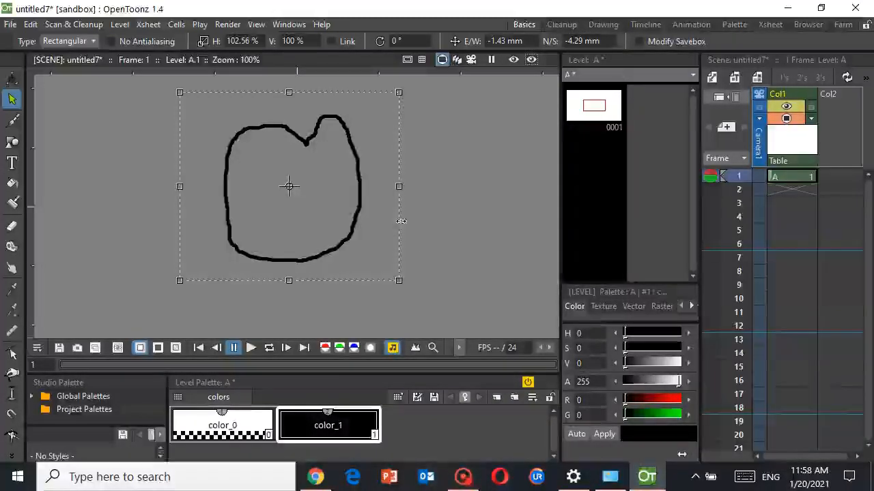
{"action": "mouse_move", "coordinate": [361, 218]}
{"action": "left_mouse_down"}
{"action": "mouse_move", "coordinate": [392, 238]}
{"action": "mouse_move", "coordinate": [419, 238]}
{"action": "left_mouse_up"}
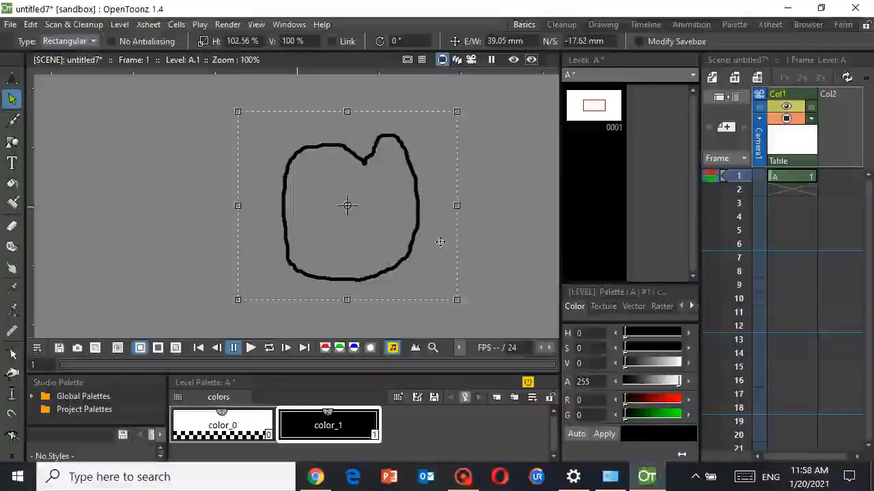
{"action": "left_click_drag", "start_coordinate": [419, 237], "coordinate": [357, 210]}
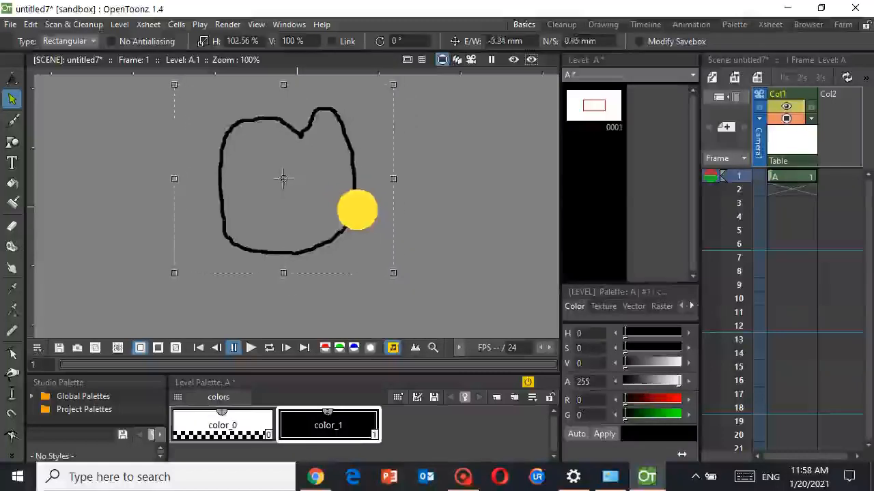
{"action": "left_click", "coordinate": [450, 215]}
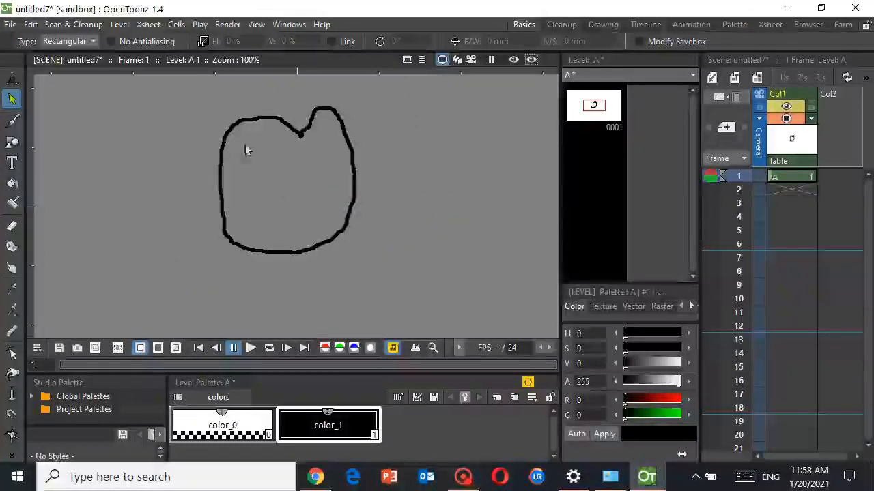
- Select only the left part of the outline with a rectangular selection, nudge it slightly and deselect it
{"action": "left_click_drag", "start_coordinate": [155, 84], "coordinate": [303, 268]}
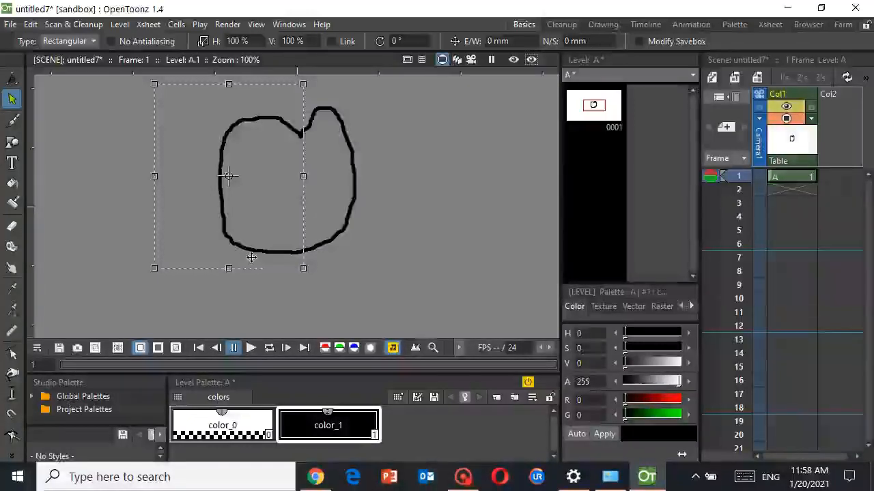
{"action": "mouse_move", "coordinate": [251, 257]}
{"action": "left_mouse_down"}
{"action": "mouse_move", "coordinate": [218, 259]}
{"action": "mouse_move", "coordinate": [252, 258]}
{"action": "left_mouse_up"}
{"action": "left_click", "coordinate": [384, 220]}
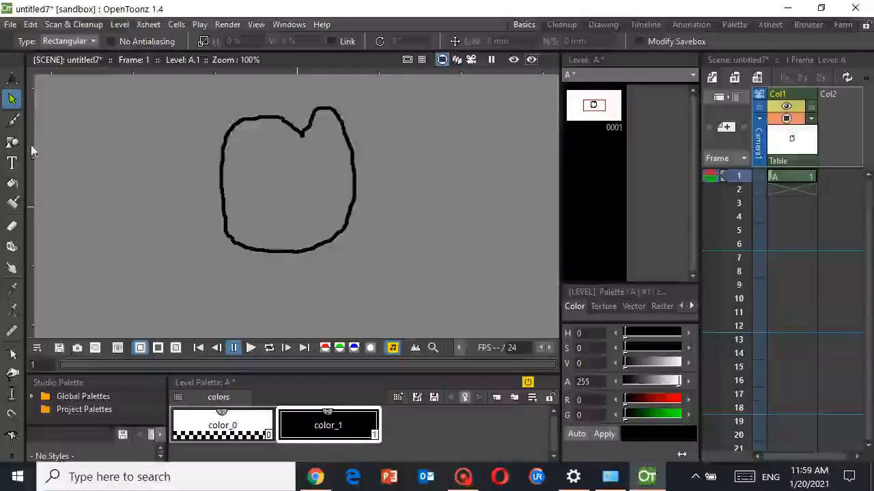
- Draw a circle with the Geometric tool so that it overlaps the right half of the freehand outline
{"action": "left_click", "coordinate": [11, 142]}
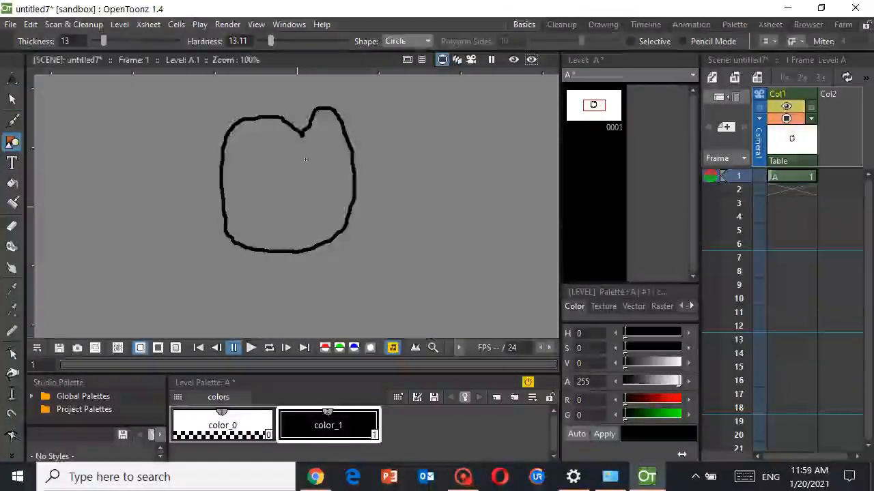
{"action": "mouse_move", "coordinate": [322, 176]}
{"action": "left_mouse_down"}
{"action": "mouse_move", "coordinate": [353, 208]}
{"action": "mouse_move", "coordinate": [376, 220]}
{"action": "mouse_move", "coordinate": [379, 209]}
{"action": "left_mouse_up"}
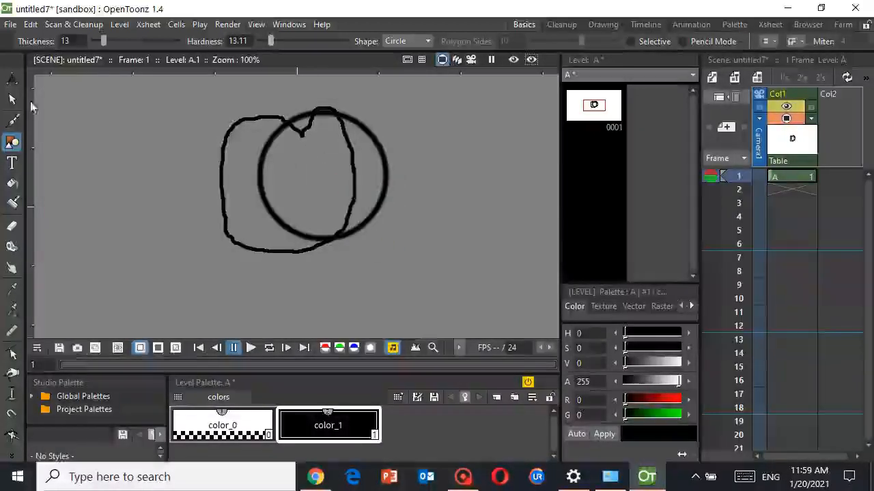
- Try to select the circle by picking its line directly with the Selection tool
{"action": "left_click", "coordinate": [11, 99]}
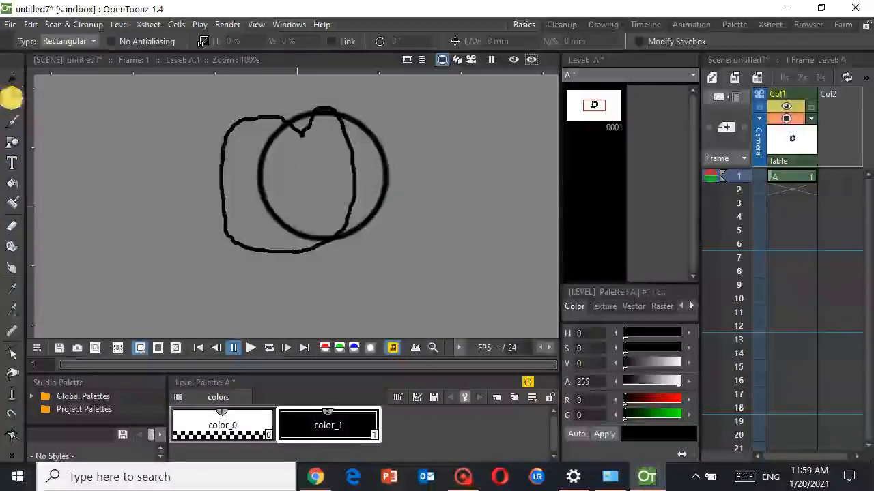
{"action": "left_click", "coordinate": [383, 155]}
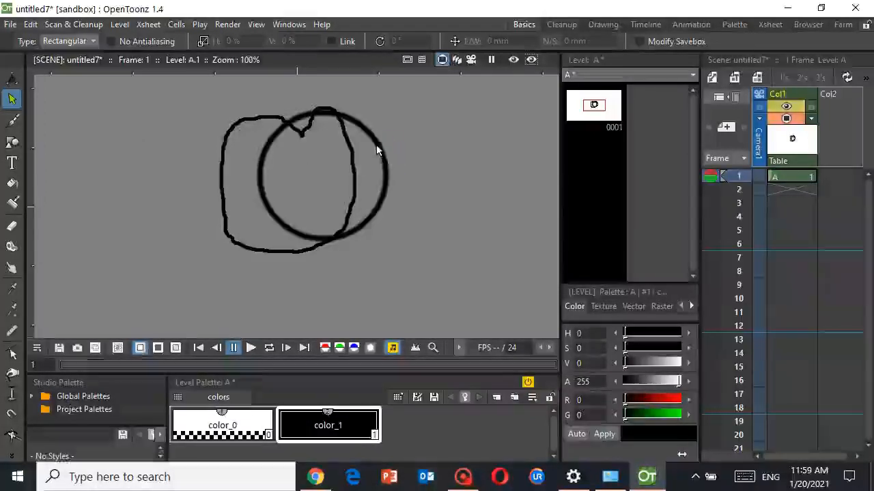
{"action": "left_click", "coordinate": [376, 144]}
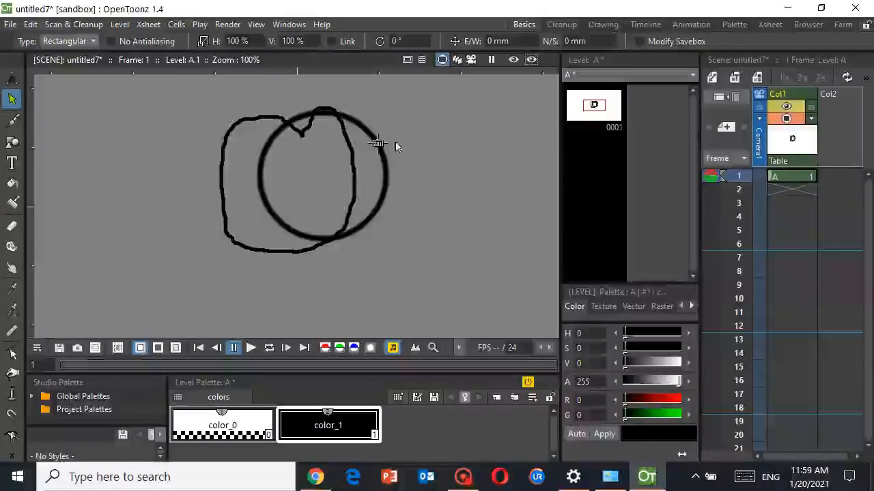
{"action": "left_click", "coordinate": [376, 105]}
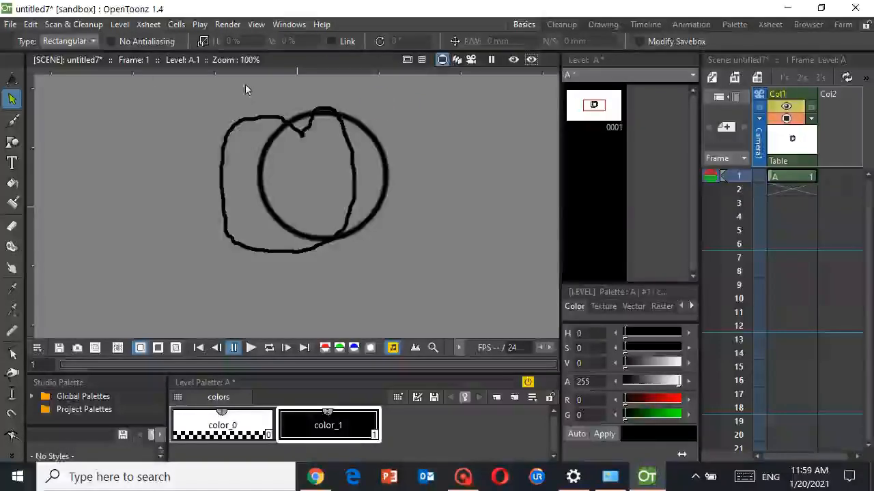
- Select the area around the circle with a rectangular selection, move it down about 1.9 mm and deselect it
{"action": "mouse_move", "coordinate": [245, 85]}
{"action": "left_mouse_down"}
{"action": "mouse_move", "coordinate": [400, 250]}
{"action": "mouse_move", "coordinate": [428, 272]}
{"action": "mouse_move", "coordinate": [428, 263]}
{"action": "left_mouse_up"}
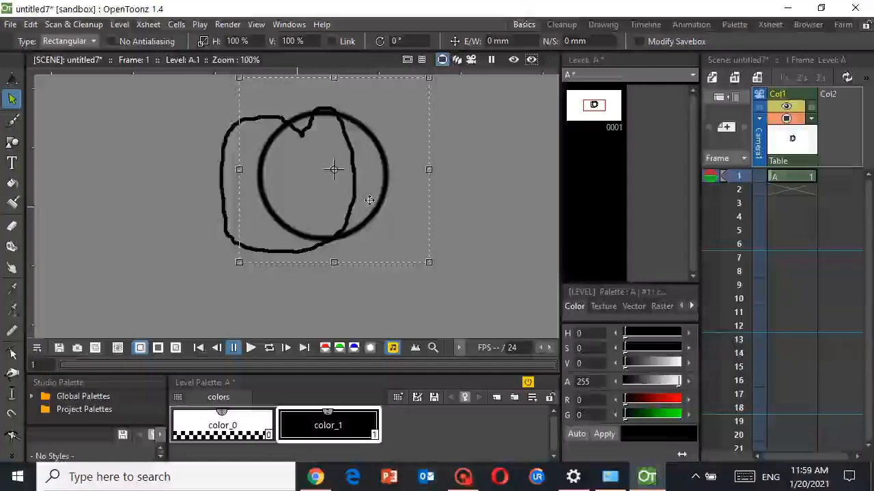
{"action": "mouse_move", "coordinate": [369, 200]}
{"action": "left_mouse_down"}
{"action": "mouse_move", "coordinate": [402, 201]}
{"action": "mouse_move", "coordinate": [370, 201]}
{"action": "left_mouse_up"}
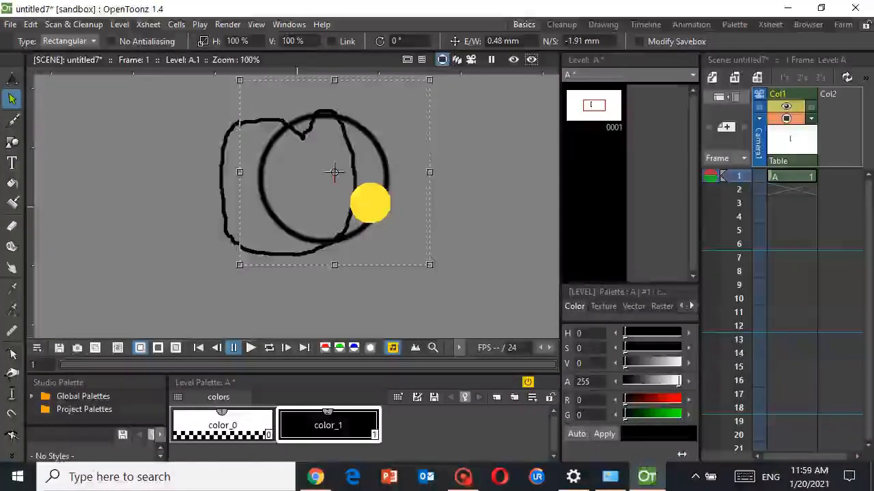
{"action": "left_click", "coordinate": [368, 304]}
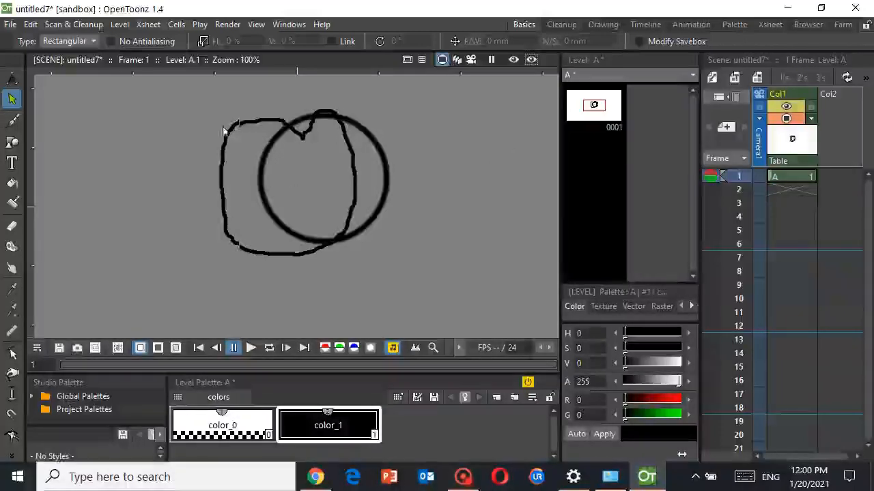
- Create a new Toonz Vector Level with the default settings
{"action": "left_click", "coordinate": [120, 25]}
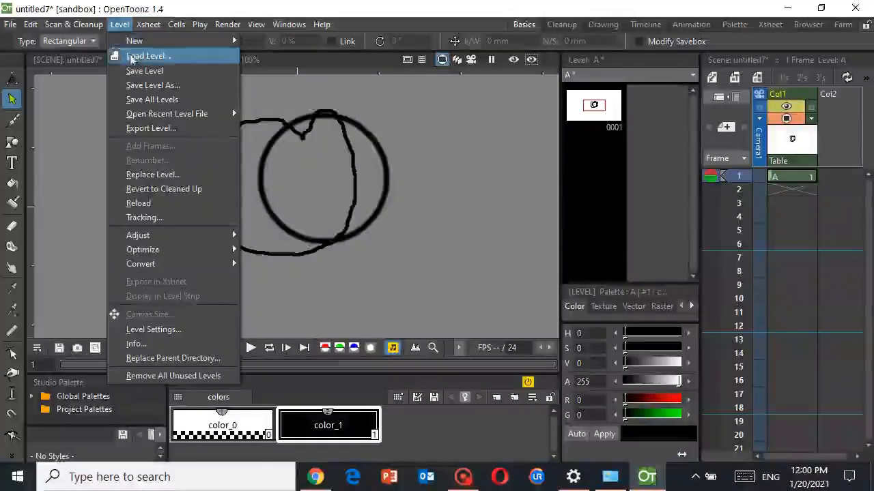
{"action": "mouse_move", "coordinate": [225, 42]}
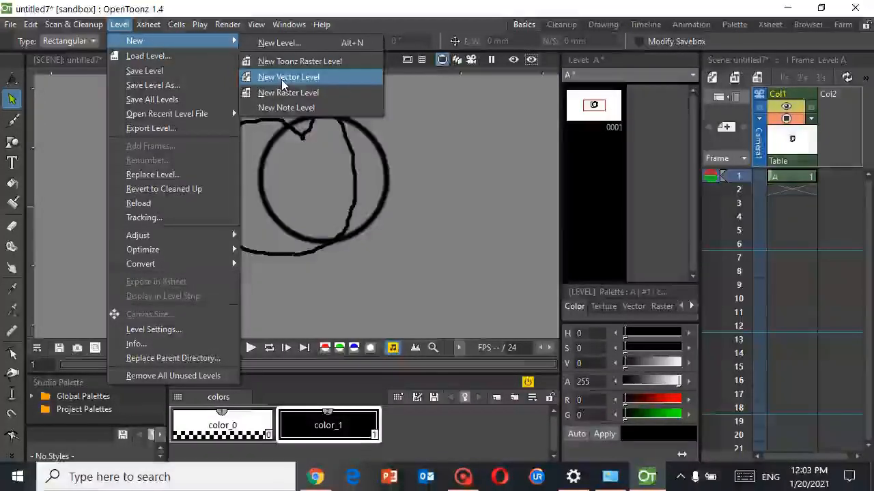
{"action": "left_click", "coordinate": [286, 78]}
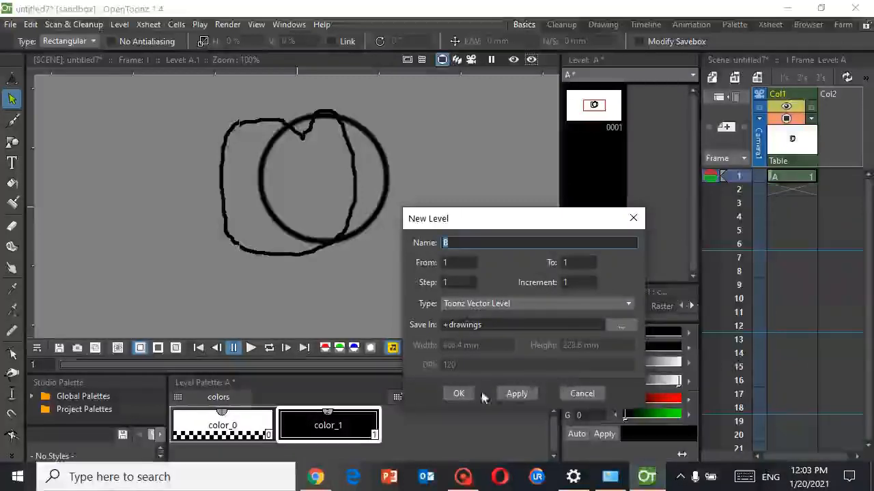
{"action": "left_click", "coordinate": [459, 393]}
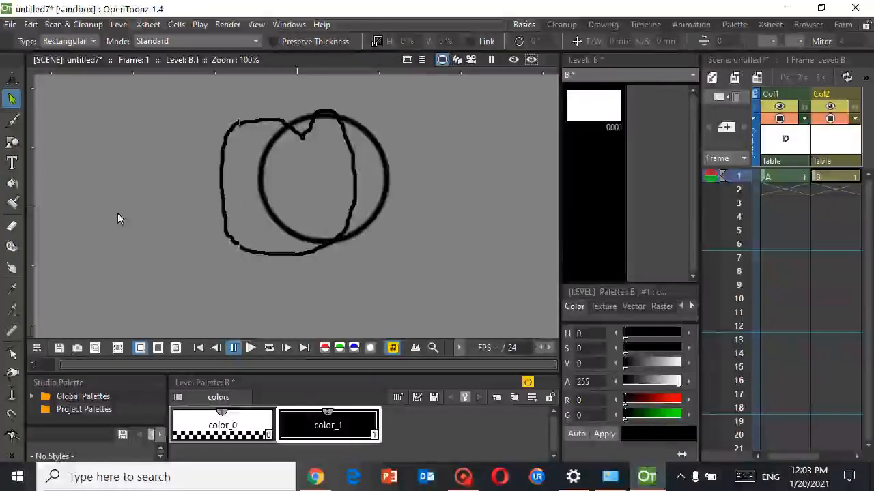
- Compare the raster and vector level cells in frame 1, and brush a small closed freehand shape below the circle on the vector level
{"action": "left_click", "coordinate": [12, 120]}
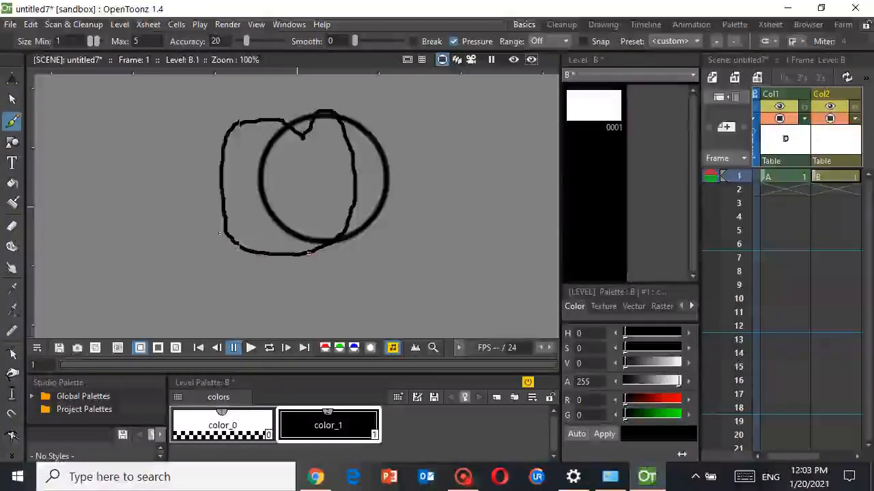
{"action": "left_click", "coordinate": [833, 179]}
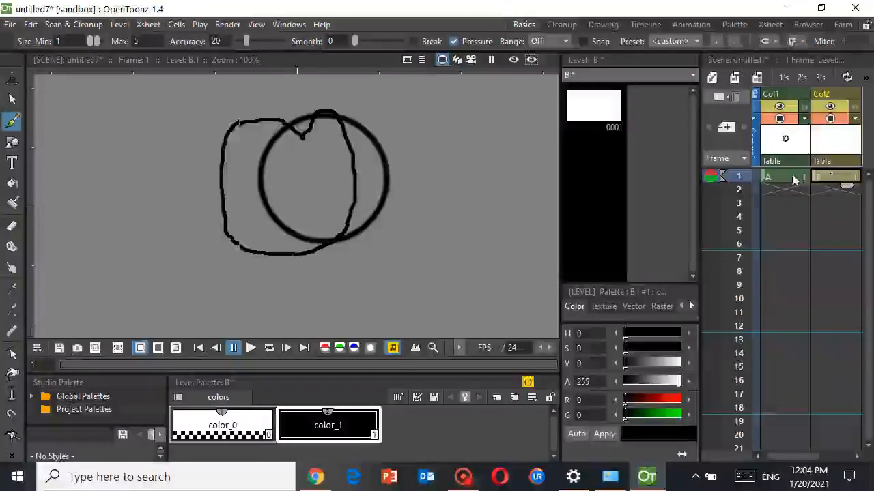
{"action": "left_click", "coordinate": [794, 178]}
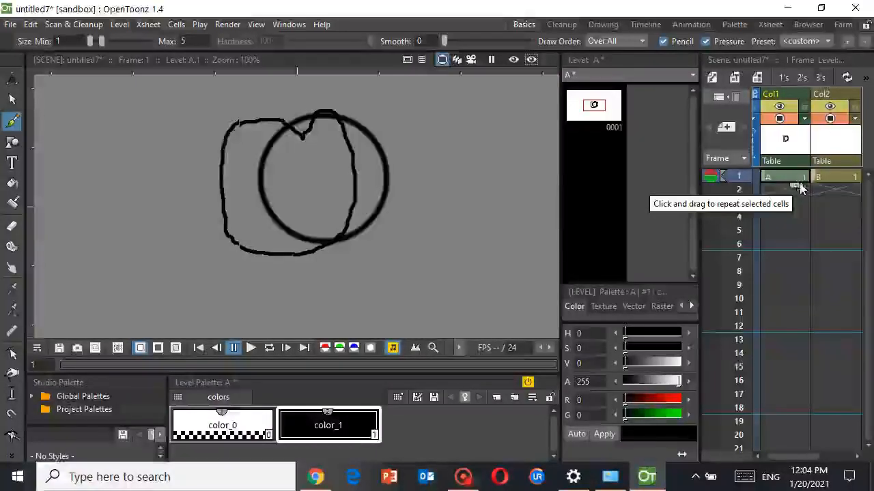
{"action": "left_click", "coordinate": [846, 177]}
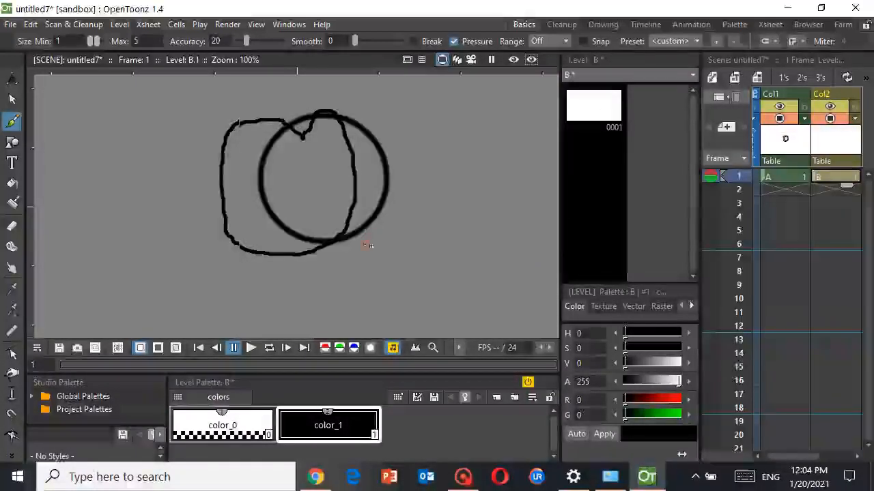
{"action": "mouse_move", "coordinate": [399, 232]}
{"action": "left_mouse_down"}
{"action": "mouse_move", "coordinate": [432, 249]}
{"action": "mouse_move", "coordinate": [439, 285]}
{"action": "mouse_move", "coordinate": [386, 296]}
{"action": "mouse_move", "coordinate": [401, 234]}
{"action": "left_mouse_up"}
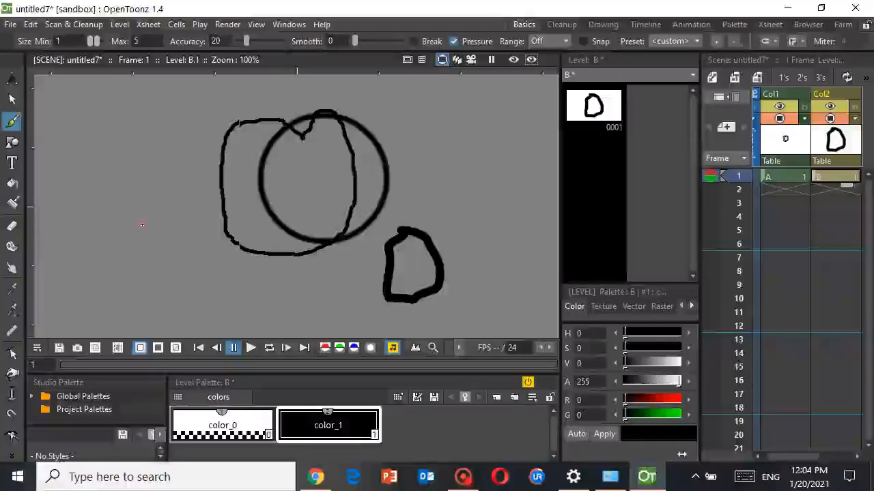
- Select the small vector shape by its stroke, move it a short distance to the right and deselect it
{"action": "left_click", "coordinate": [12, 98]}
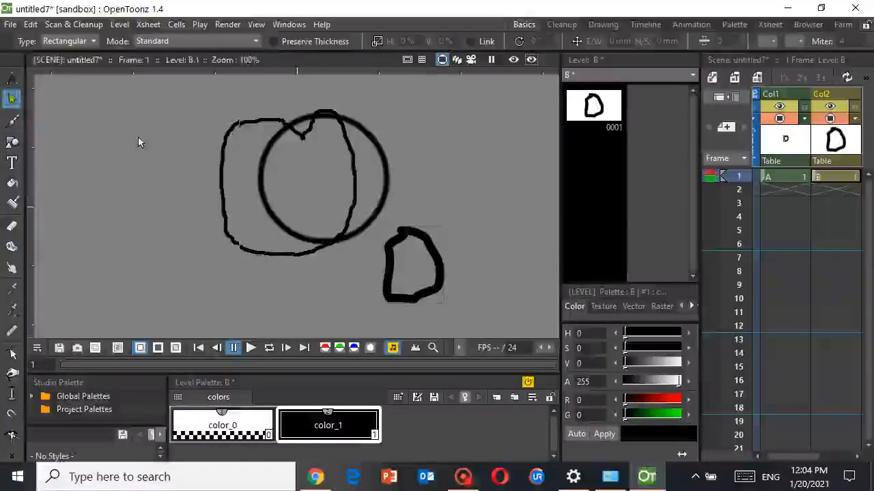
{"action": "left_click", "coordinate": [433, 252]}
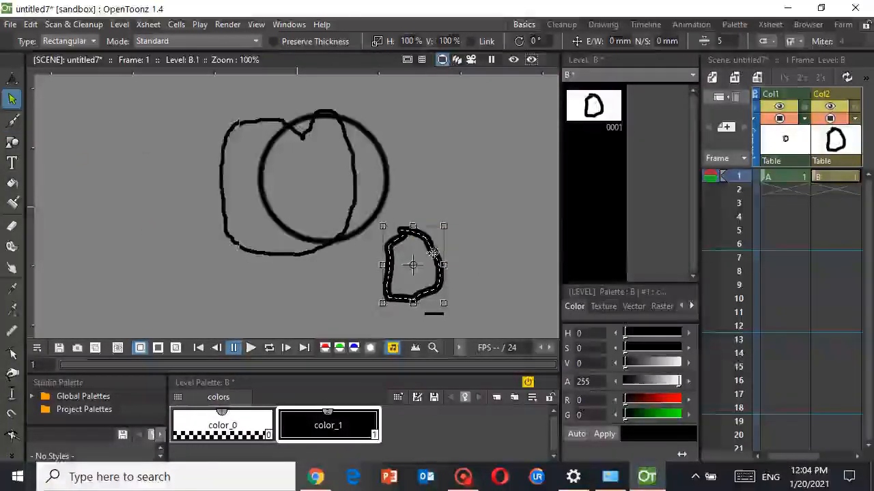
{"action": "mouse_move", "coordinate": [432, 252]}
{"action": "left_mouse_down"}
{"action": "mouse_move", "coordinate": [459, 239]}
{"action": "mouse_move", "coordinate": [479, 177]}
{"action": "mouse_move", "coordinate": [459, 257]}
{"action": "left_mouse_up"}
{"action": "left_click", "coordinate": [367, 274]}
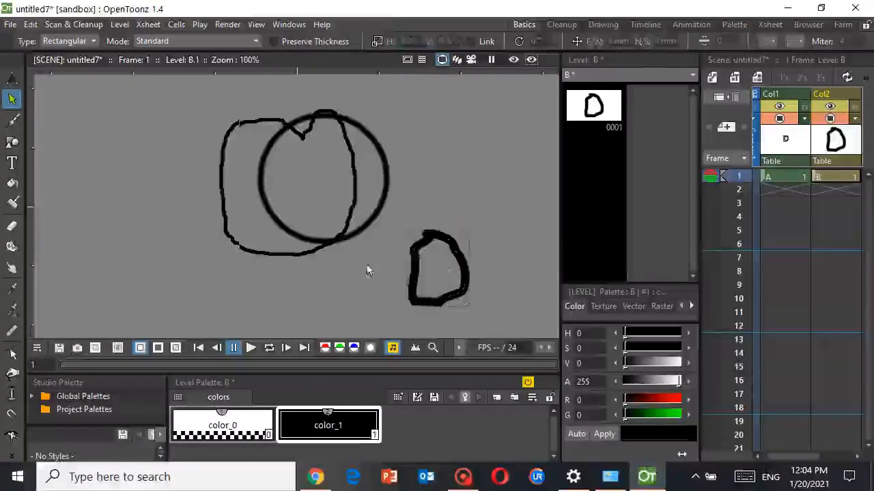
- Test rectangular selection on the small vector shape and the raster drawings, and move the vector shape up about 13.55 mm and deselect it
{"action": "left_click_drag", "start_coordinate": [396, 200], "coordinate": [523, 331]}
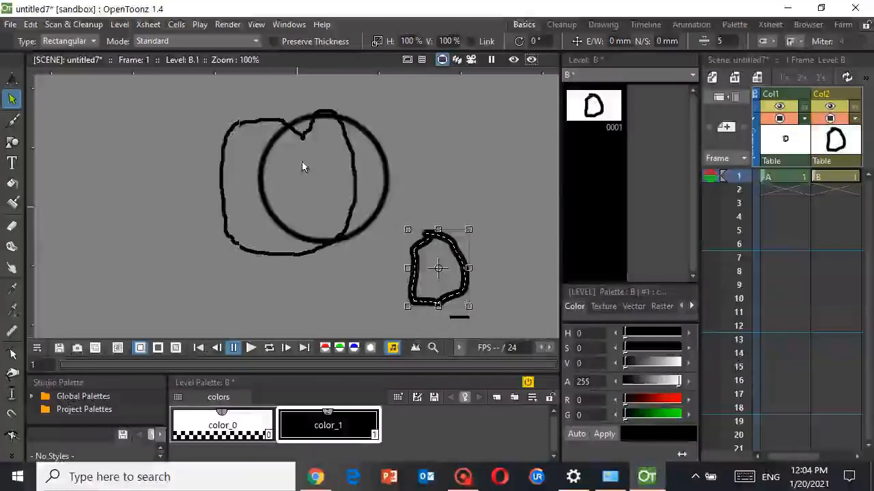
{"action": "mouse_move", "coordinate": [210, 96]}
{"action": "left_mouse_down"}
{"action": "mouse_move", "coordinate": [302, 207]}
{"action": "mouse_move", "coordinate": [337, 269]}
{"action": "mouse_move", "coordinate": [392, 231]}
{"action": "left_mouse_up"}
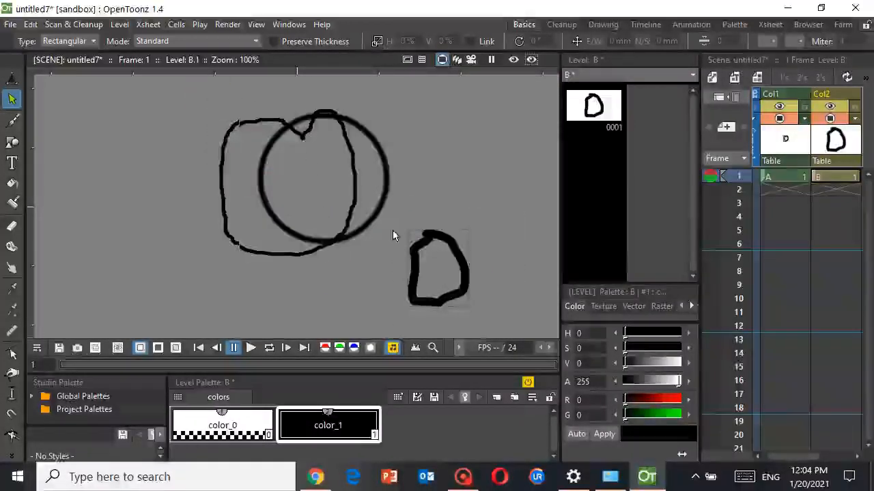
{"action": "left_click", "coordinate": [437, 238]}
{"action": "mouse_move", "coordinate": [437, 237]}
{"action": "left_mouse_down"}
{"action": "mouse_move", "coordinate": [409, 230]}
{"action": "mouse_move", "coordinate": [396, 241]}
{"action": "mouse_move", "coordinate": [451, 195]}
{"action": "left_mouse_up"}
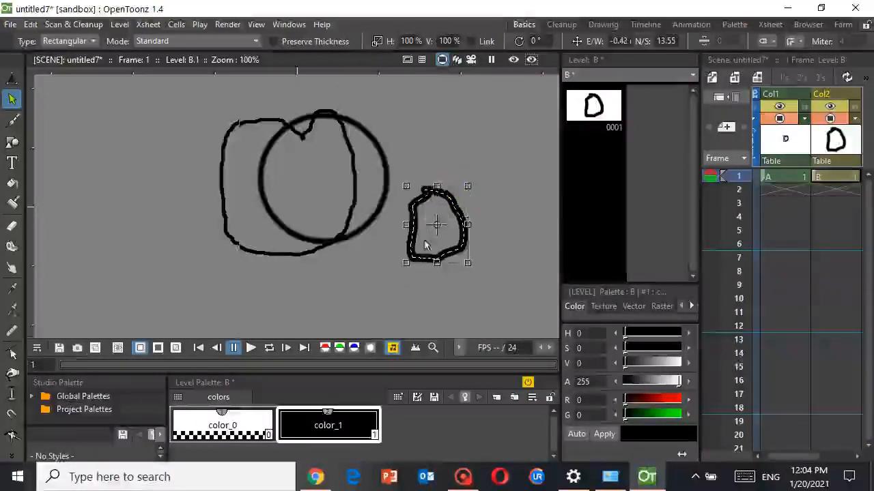
{"action": "left_click", "coordinate": [364, 287]}
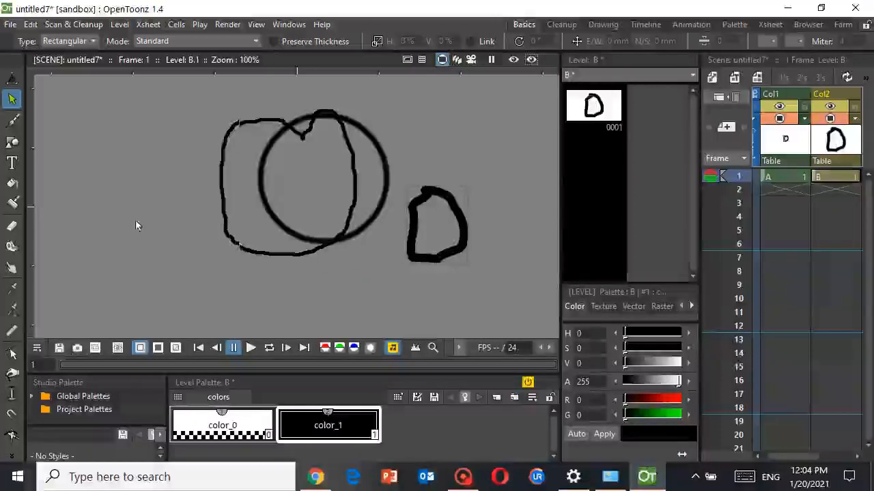
- Draw a size 1 circle overlapping the small shape on the vector level, and select the circle by its outline
{"action": "left_click", "coordinate": [11, 141]}
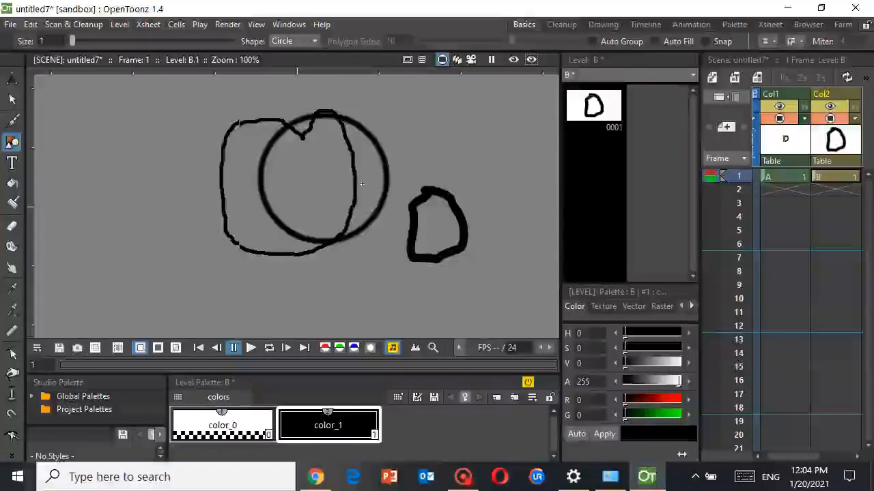
{"action": "left_click_drag", "start_coordinate": [494, 198], "coordinate": [450, 254]}
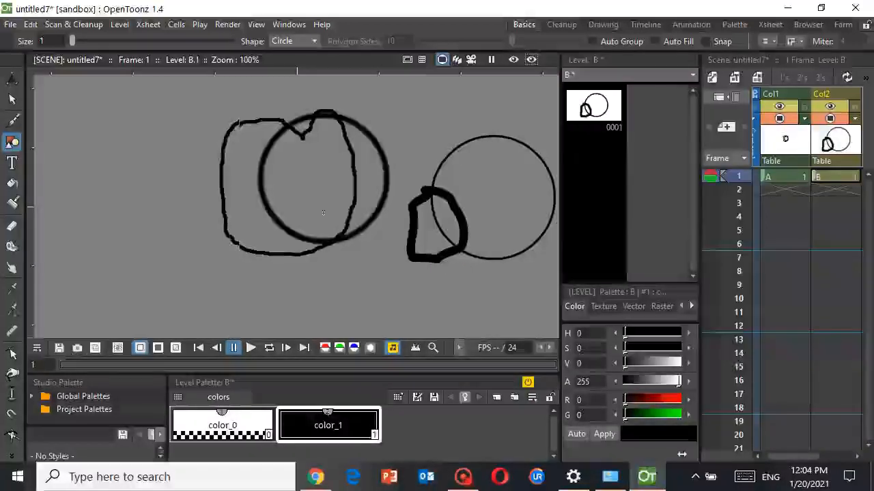
{"action": "left_click", "coordinate": [12, 99]}
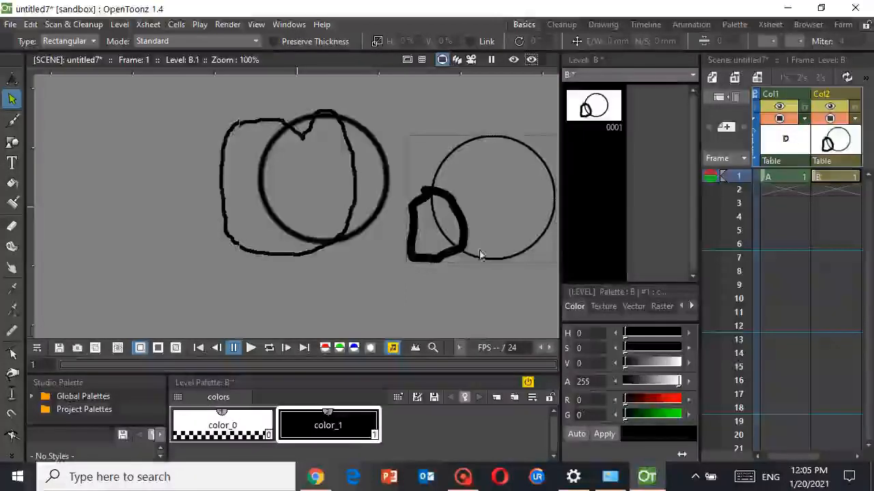
{"action": "left_click", "coordinate": [532, 245]}
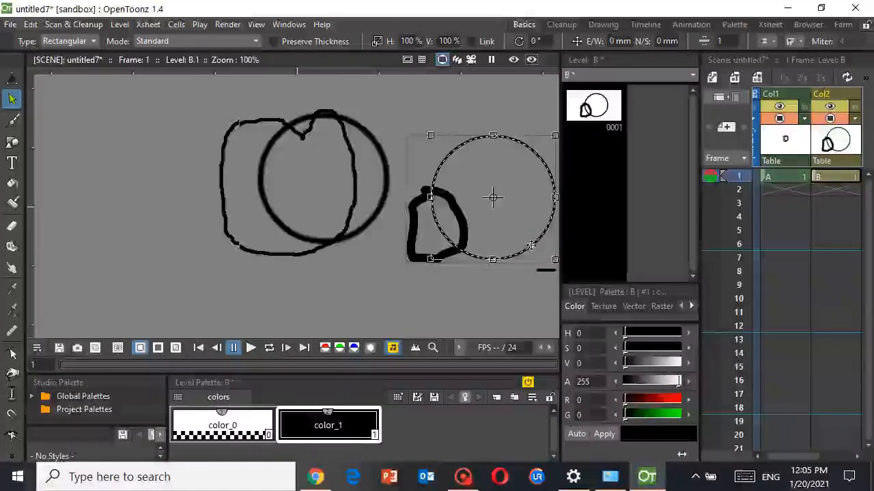
{"action": "mouse_move", "coordinate": [532, 245]}
{"action": "left_mouse_down"}
{"action": "mouse_move", "coordinate": [538, 236]}
{"action": "mouse_move", "coordinate": [516, 211]}
{"action": "mouse_move", "coordinate": [530, 245]}
{"action": "left_mouse_up"}
- Select the small vector shape by its stroke, move it about 17.36 mm right and 5.93 mm down, and deselect it
{"action": "left_click", "coordinate": [416, 250]}
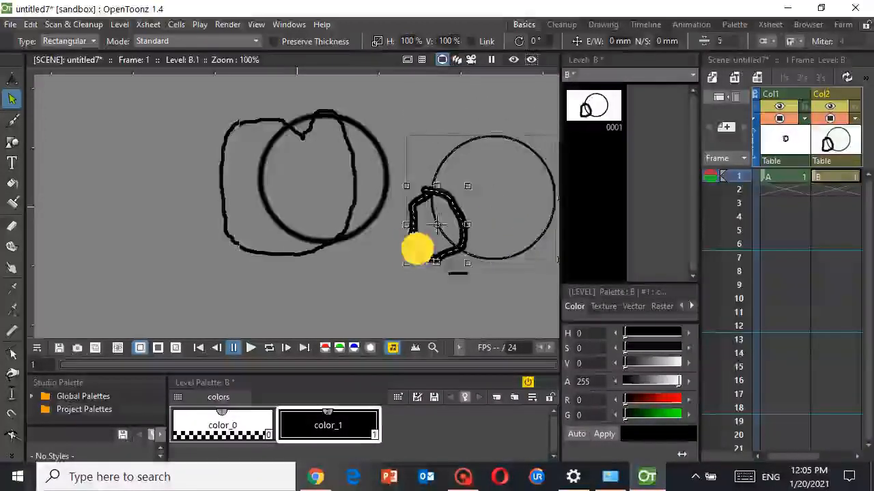
{"action": "mouse_move", "coordinate": [415, 218]}
{"action": "left_mouse_down"}
{"action": "mouse_move", "coordinate": [449, 258]}
{"action": "mouse_move", "coordinate": [474, 244]}
{"action": "mouse_move", "coordinate": [473, 235]}
{"action": "left_mouse_up"}
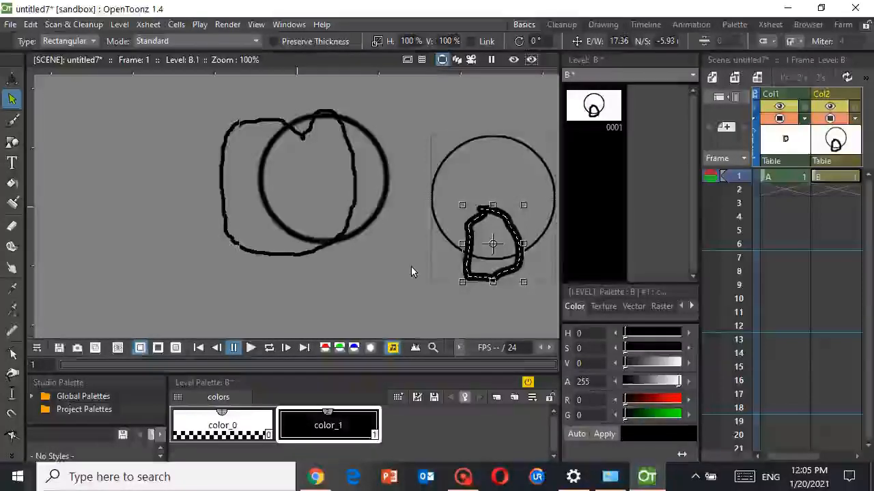
{"action": "left_click", "coordinate": [377, 288]}
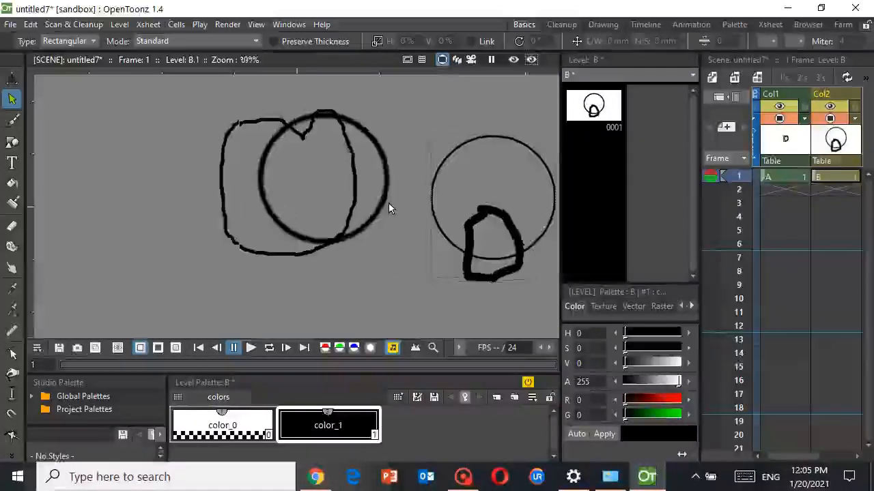
- Examine the stroke edges of the raster circle and freehand shape up close to compare them with the vector outline
{"action": "scroll", "coordinate": [388, 203], "scroll_direction": "up", "scroll_amount": 2}
{"action": "left_click", "coordinate": [395, 238]}
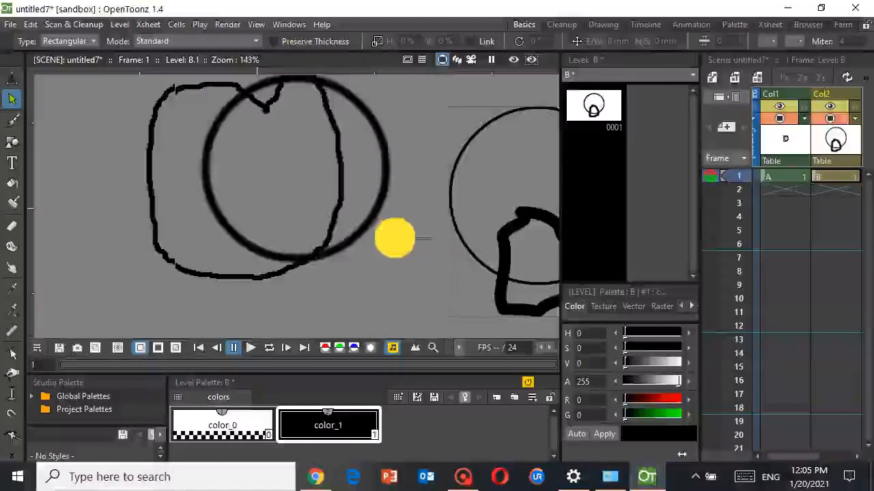
{"action": "scroll", "coordinate": [411, 226], "scroll_direction": "up", "scroll_amount": 2}
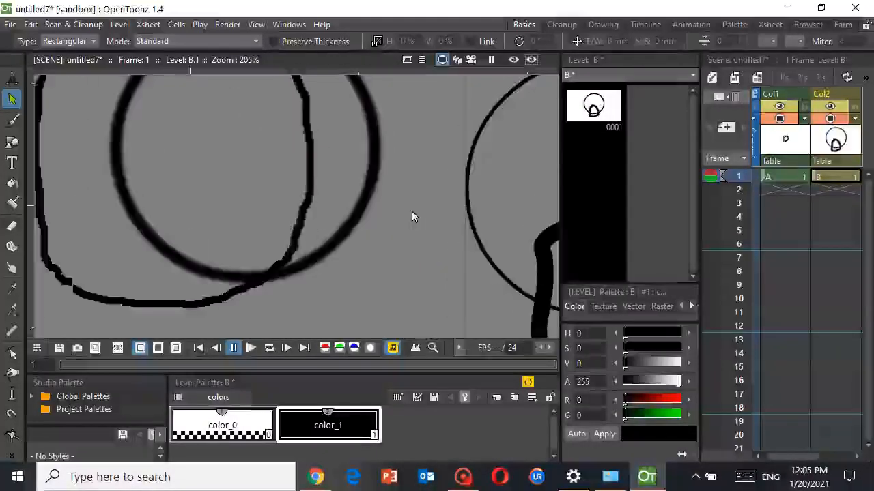
{"action": "scroll", "coordinate": [411, 217], "scroll_direction": "up", "scroll_amount": 2}
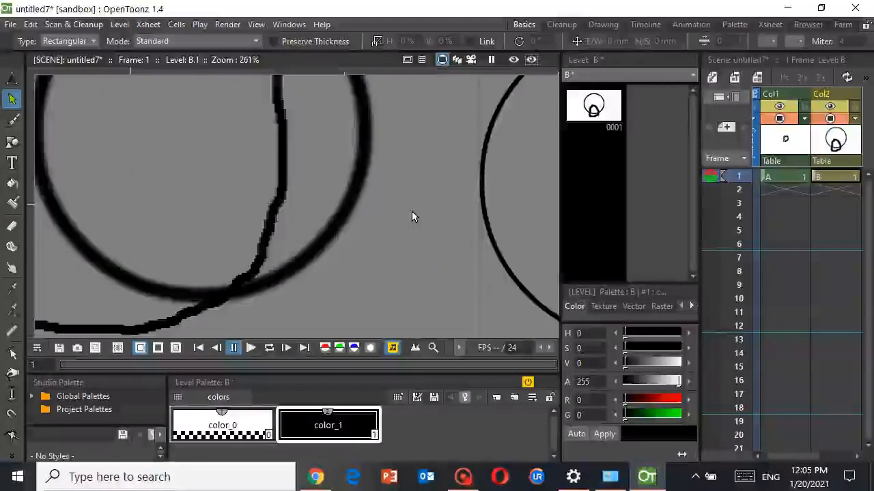
{"action": "scroll", "coordinate": [411, 217], "scroll_direction": "down", "scroll_amount": 3}
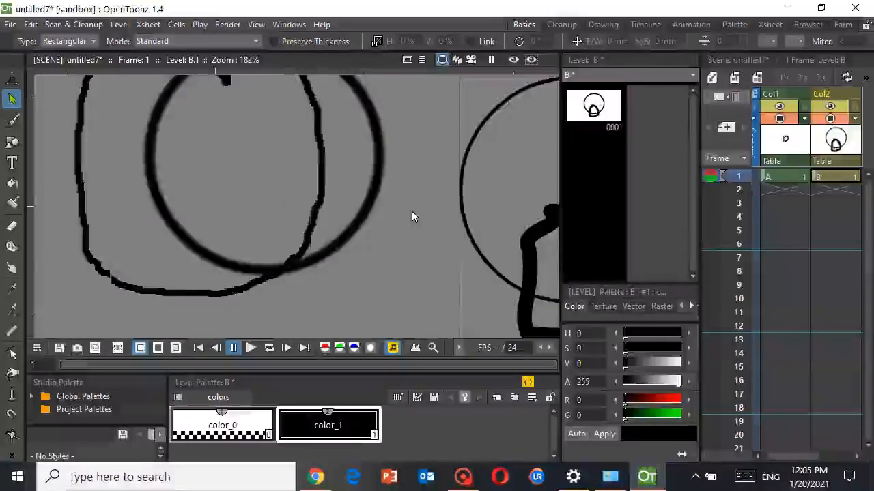
{"action": "scroll", "coordinate": [411, 216], "scroll_direction": "up", "scroll_amount": 2}
{"action": "scroll", "coordinate": [412, 216], "scroll_direction": "up", "scroll_amount": 1}
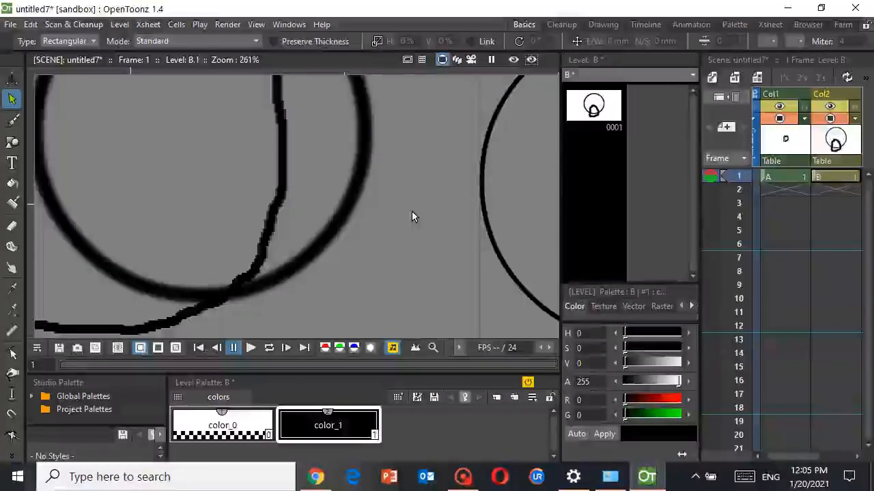
{"action": "scroll", "coordinate": [412, 214], "scroll_direction": "up", "scroll_amount": 1}
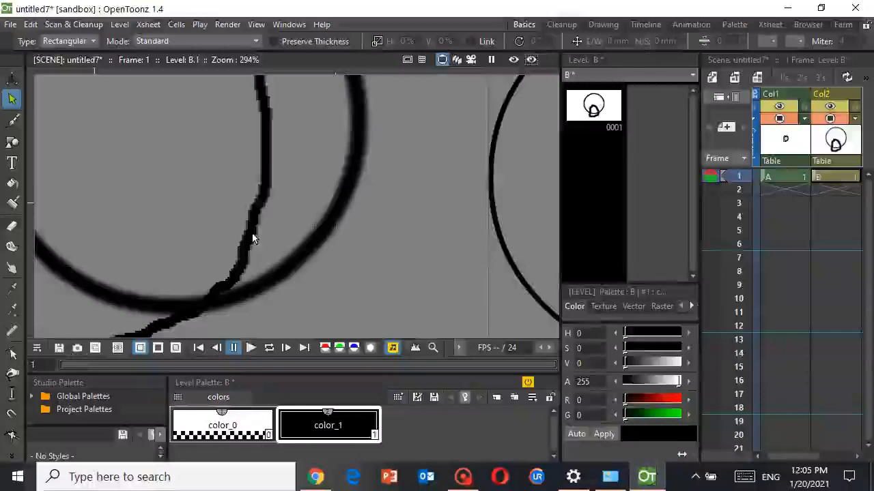
{"action": "scroll", "coordinate": [253, 239], "scroll_direction": "up", "scroll_amount": 4}
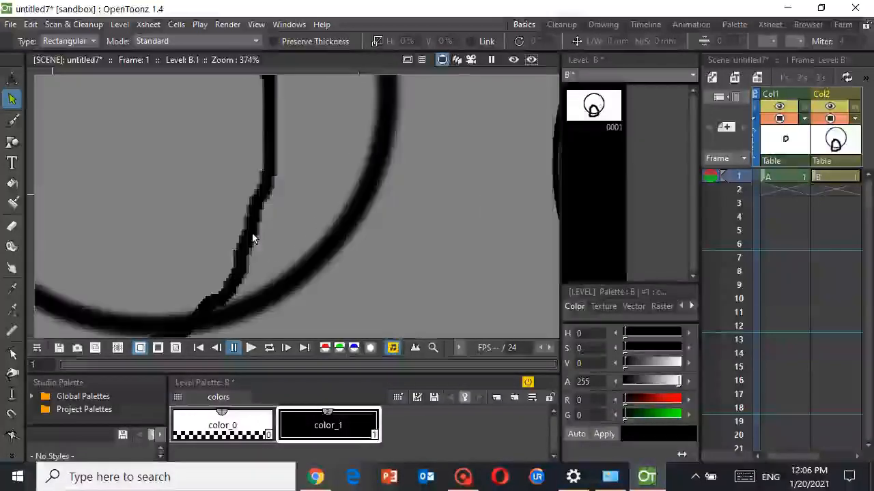
{"action": "scroll", "coordinate": [252, 239], "scroll_direction": "up", "scroll_amount": 2}
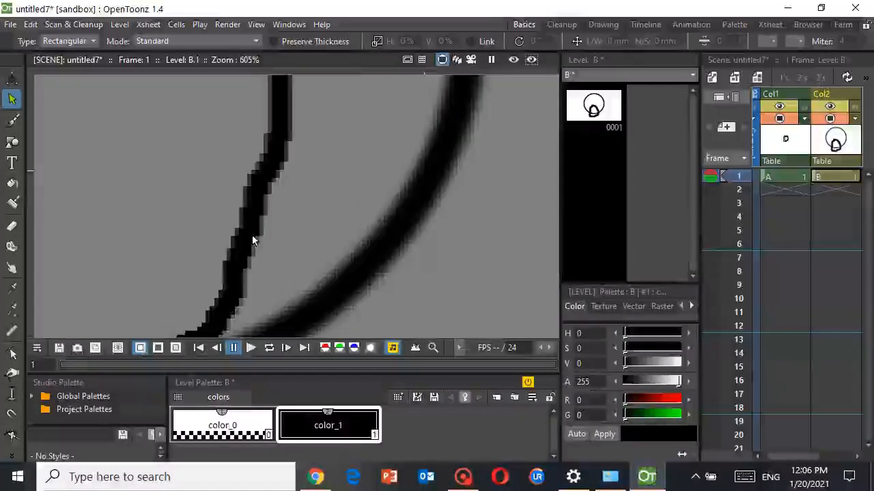
{"action": "scroll", "coordinate": [252, 240], "scroll_direction": "up", "scroll_amount": 1}
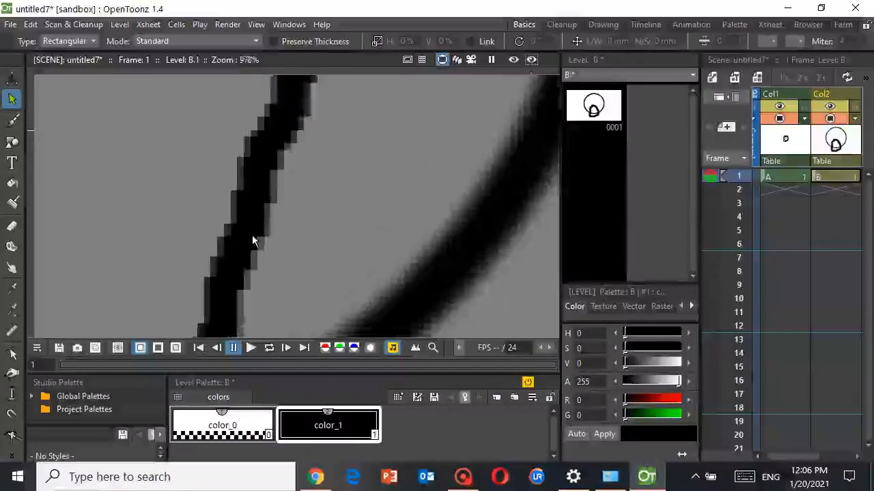
{"action": "scroll", "coordinate": [252, 240], "scroll_direction": "down", "scroll_amount": 6}
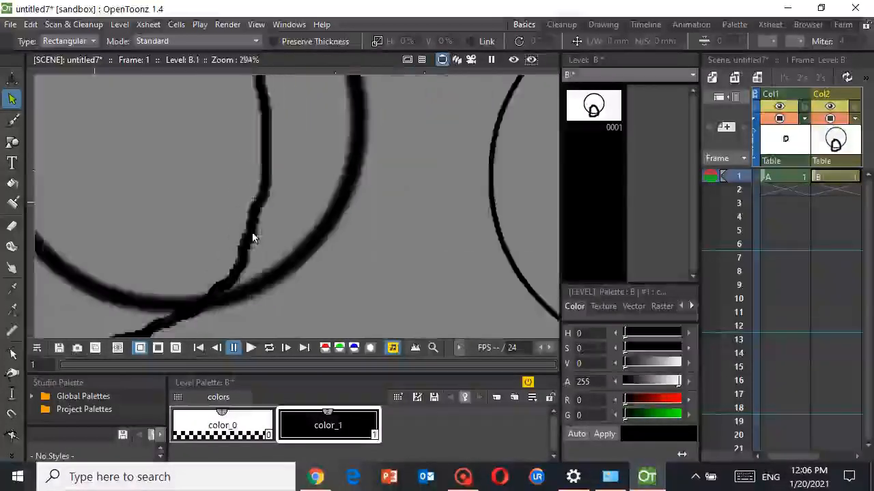
- Move the vector circle about 84.75 mm left and 3.5 mm up over the raster drawings, and examine its outline up close
{"action": "left_click", "coordinate": [505, 198]}
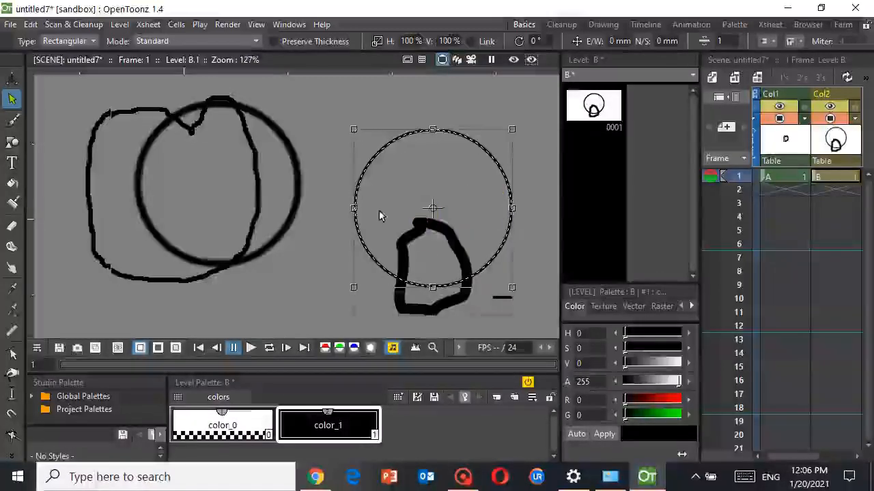
{"action": "mouse_move", "coordinate": [363, 232]}
{"action": "left_mouse_down"}
{"action": "mouse_move", "coordinate": [269, 259]}
{"action": "mouse_move", "coordinate": [26, 234]}
{"action": "left_mouse_up"}
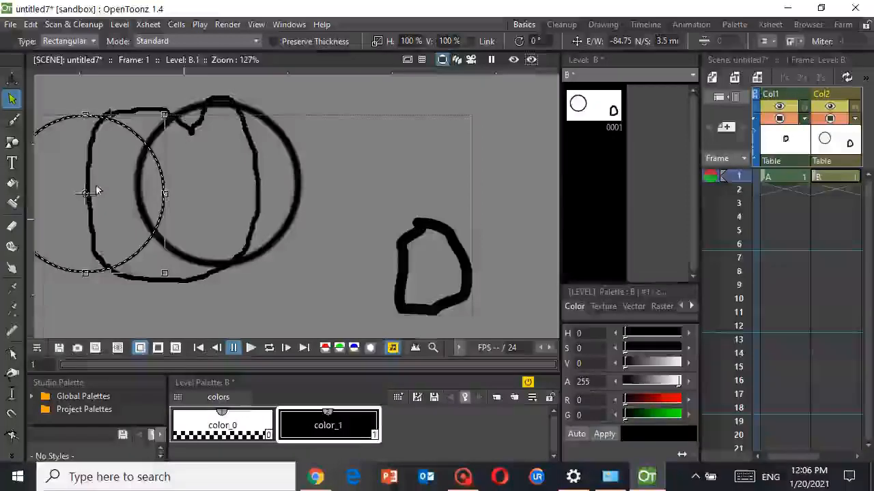
{"action": "scroll", "coordinate": [123, 172], "scroll_direction": "up", "scroll_amount": 2}
{"action": "scroll", "coordinate": [122, 173], "scroll_direction": "up", "scroll_amount": 4}
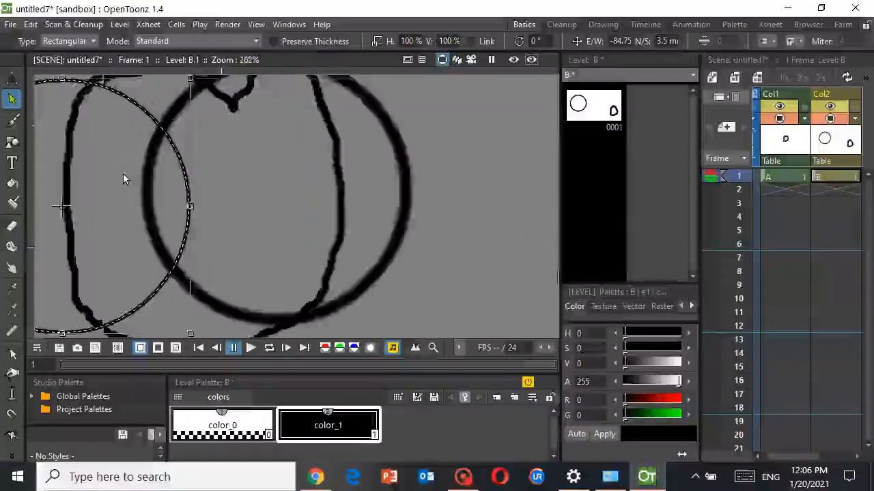
{"action": "scroll", "coordinate": [226, 192], "scroll_direction": "up", "scroll_amount": 2}
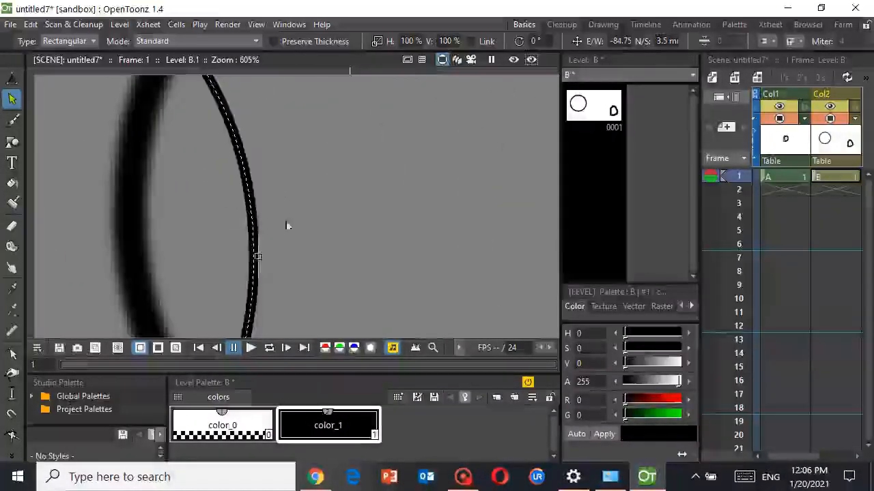
{"action": "scroll", "coordinate": [299, 223], "scroll_direction": "up", "scroll_amount": 3}
{"action": "scroll", "coordinate": [258, 230], "scroll_direction": "up", "scroll_amount": 5}
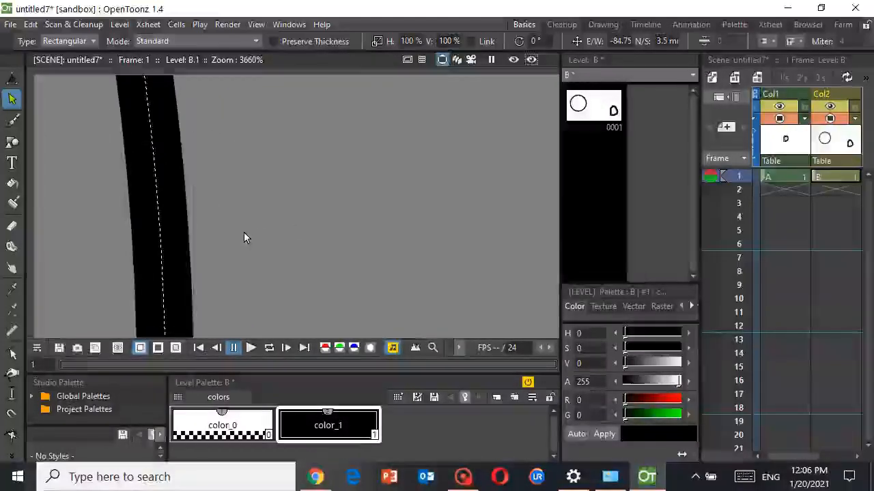
{"action": "scroll", "coordinate": [243, 230], "scroll_direction": "down", "scroll_amount": 5}
{"action": "scroll", "coordinate": [243, 229], "scroll_direction": "down", "scroll_amount": 4}
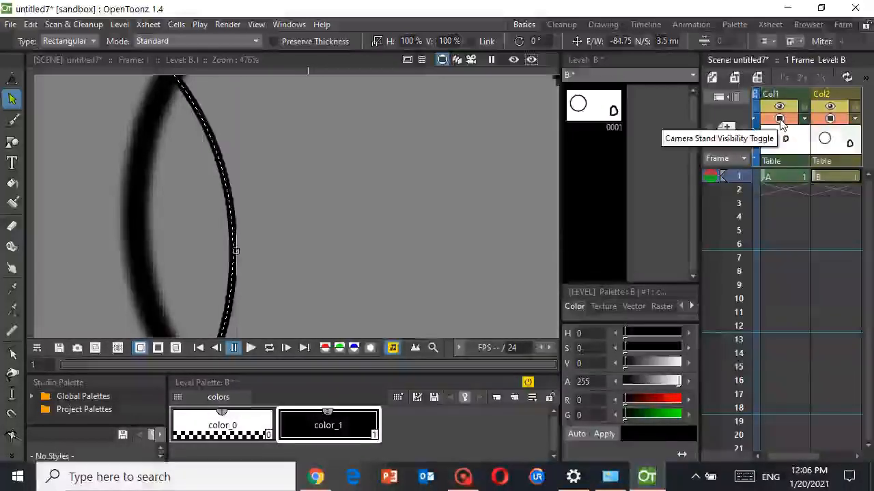
- Hide raster level A in Col1 to view the vector drawings alone, and make it visible again
{"action": "left_click", "coordinate": [778, 177]}
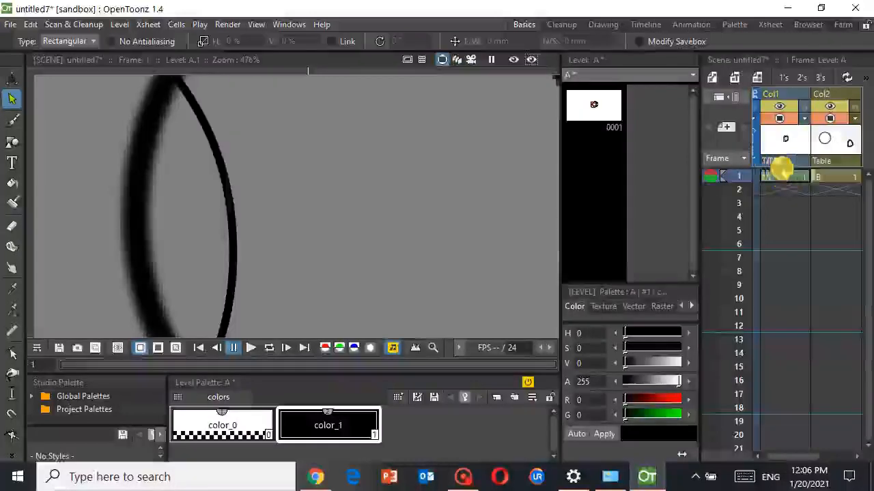
{"action": "left_click", "coordinate": [779, 119]}
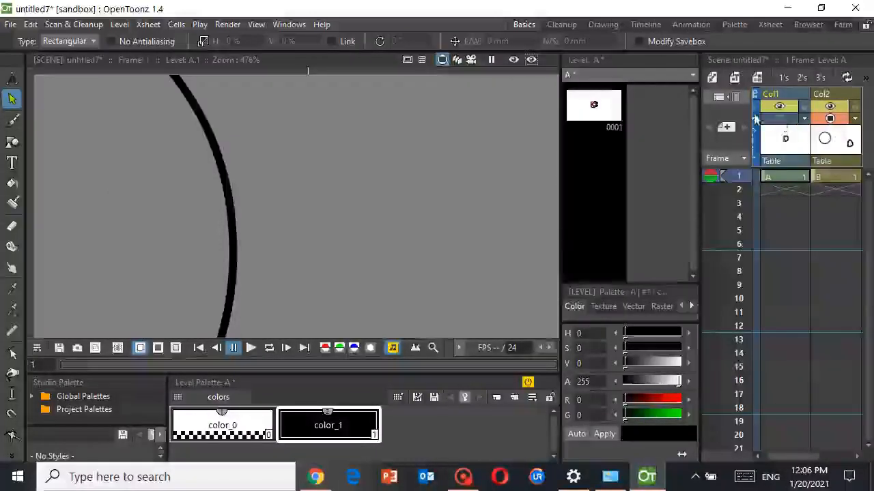
{"action": "scroll", "coordinate": [251, 184], "scroll_direction": "down", "scroll_amount": 1}
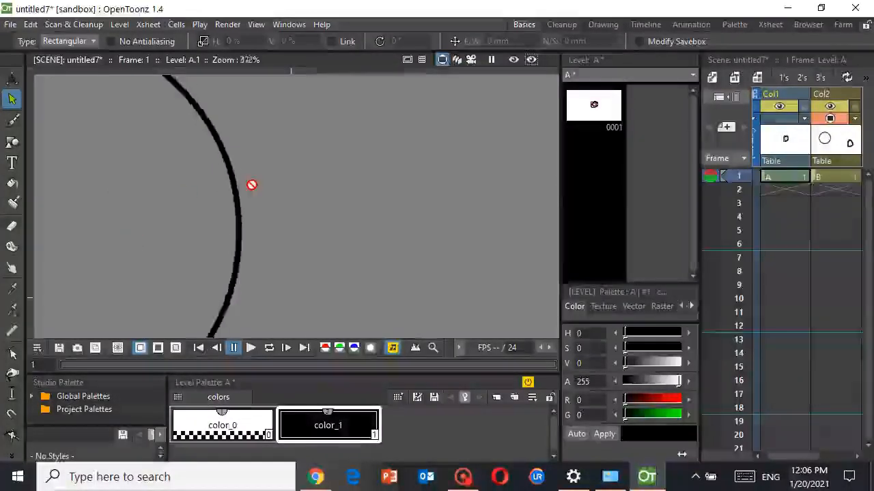
{"action": "scroll", "coordinate": [251, 184], "scroll_direction": "down", "scroll_amount": 6}
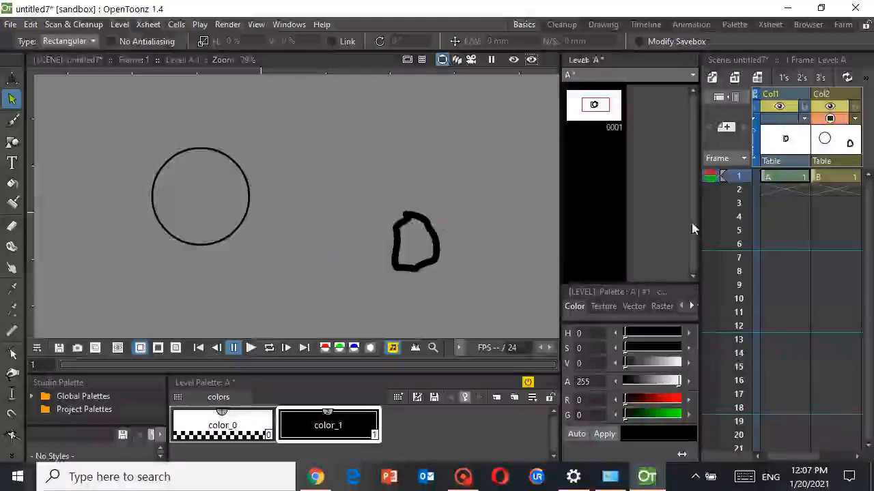
{"action": "left_click", "coordinate": [781, 116]}
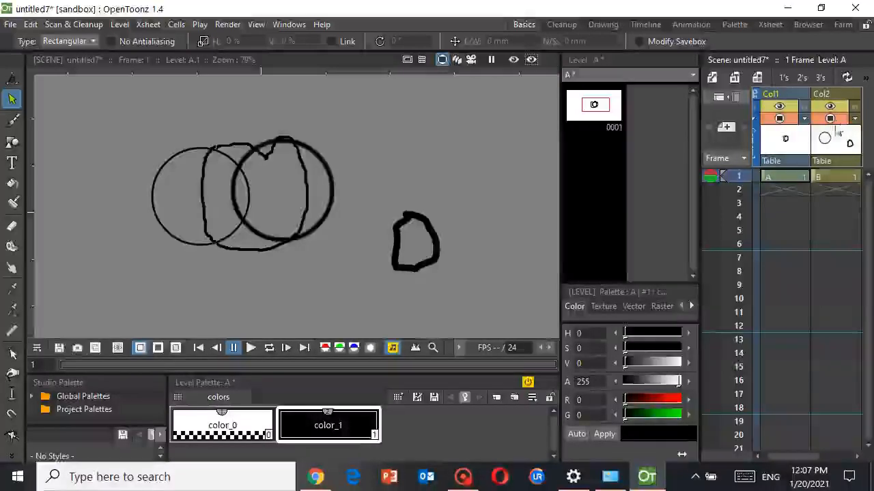
- Hide vector level B in Col2 so that only the raster drawings are shown
{"action": "left_click", "coordinate": [834, 177]}
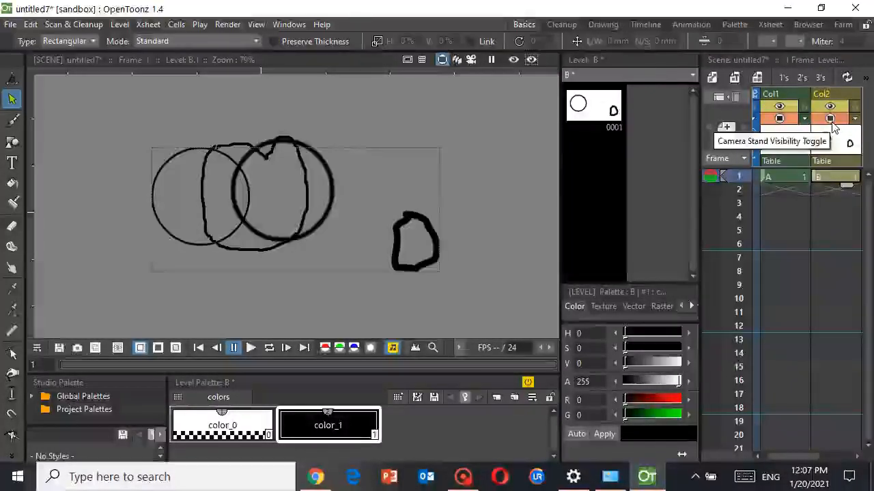
{"action": "left_click", "coordinate": [830, 120]}
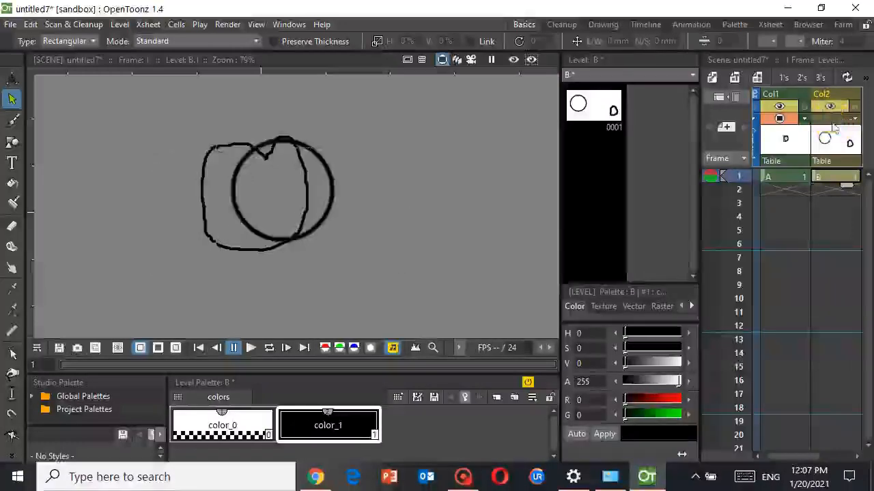